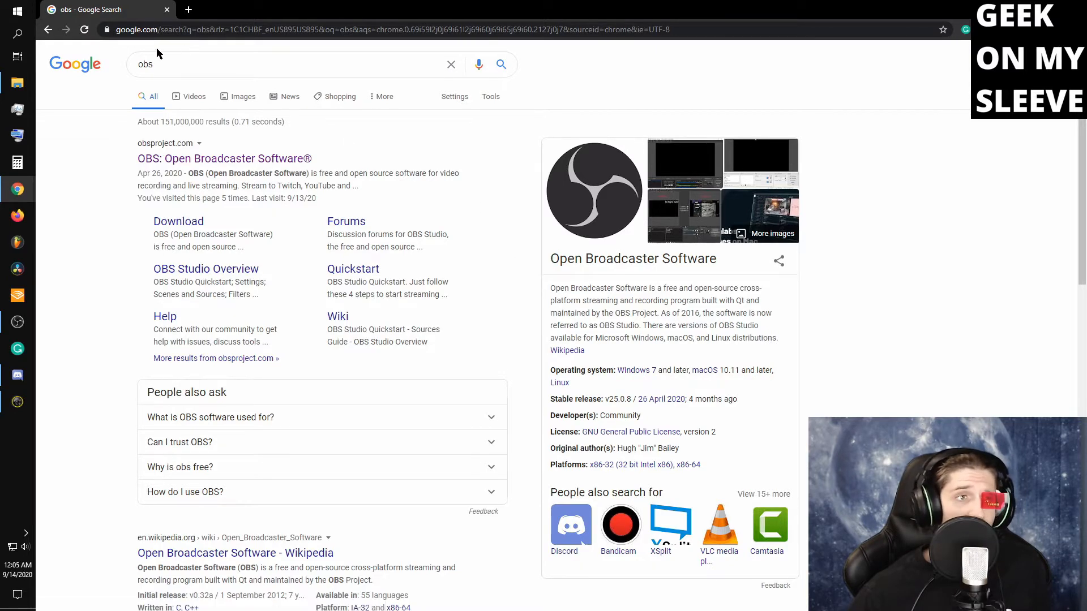
- Open the Open Broadcaster Software website from the search results and download the Windows installer of OBS Studio
click(226, 161)
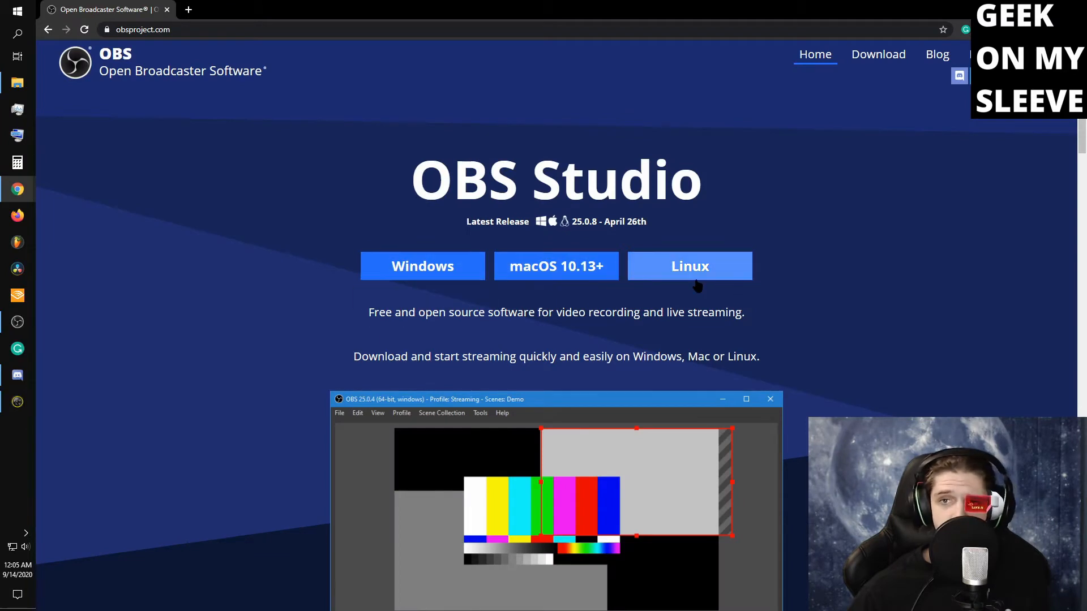
click(455, 275)
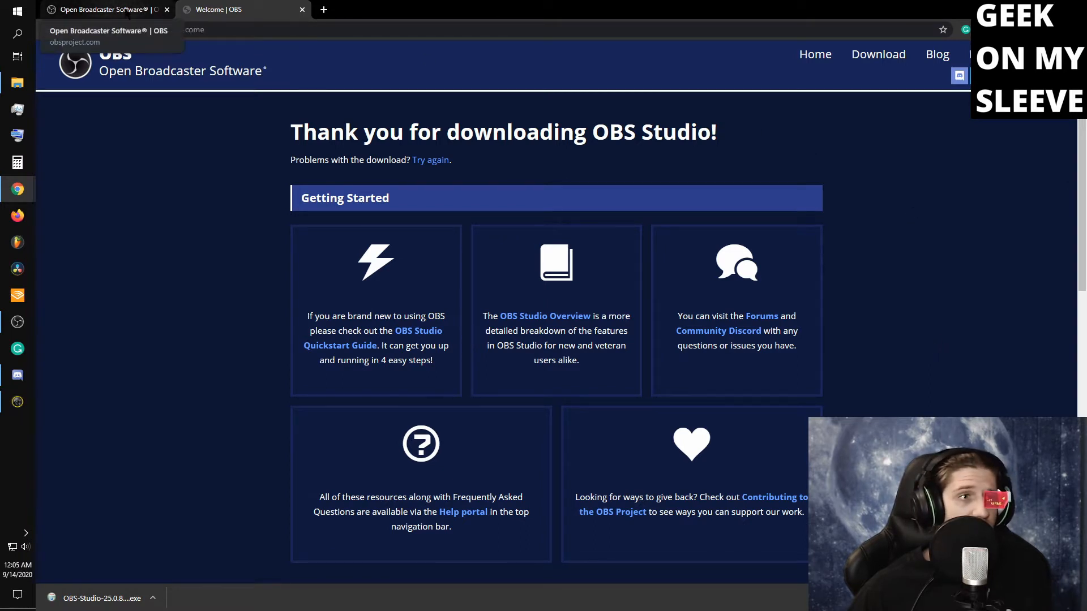
- Bring the OBS window onto this display to view its layout, and move it away again
drag(1086, 300, 547, 2)
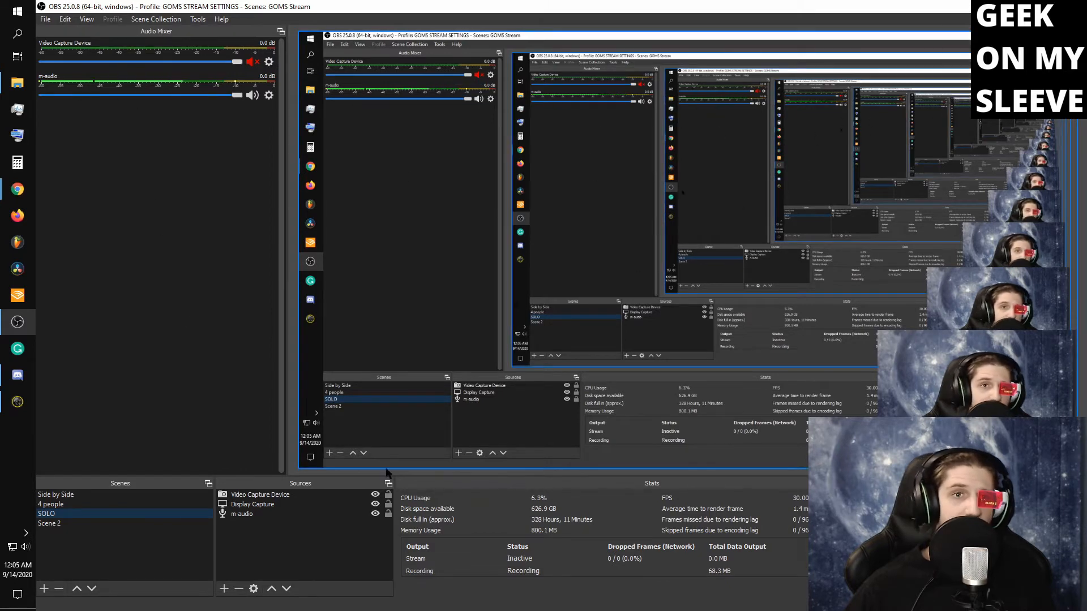
drag(486, 7, 352, 71)
double_click(352, 71)
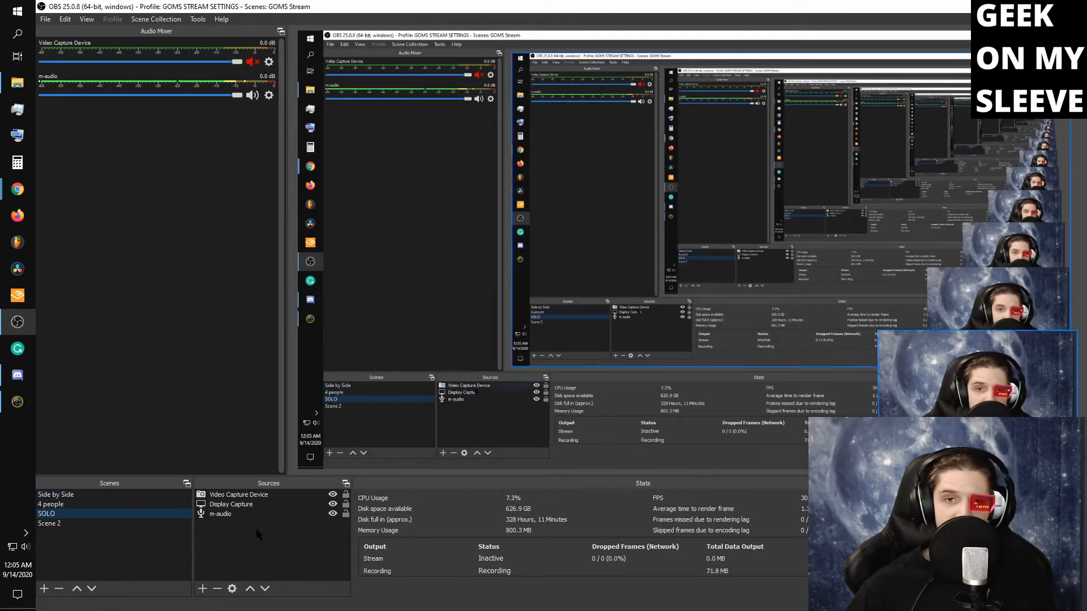
drag(596, 7, 1086, 74)
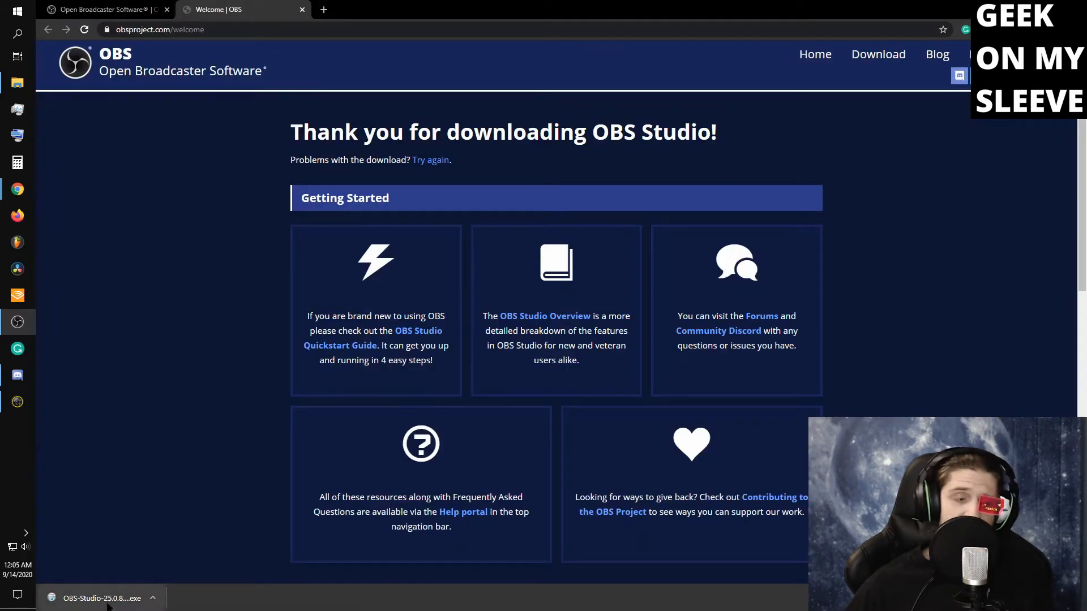
- Close the download welcome page, search Google for "obs virtual camera", and download the OBS-VirtualCam 2.0.4 plugin from its OBS Forums page
click(301, 10)
click(49, 30)
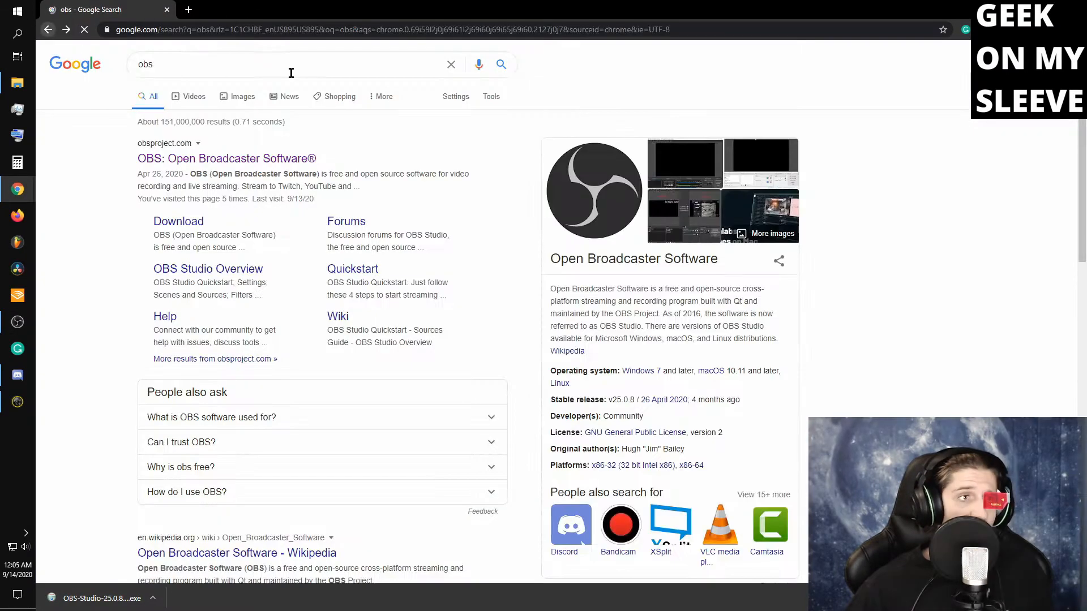
click(199, 67)
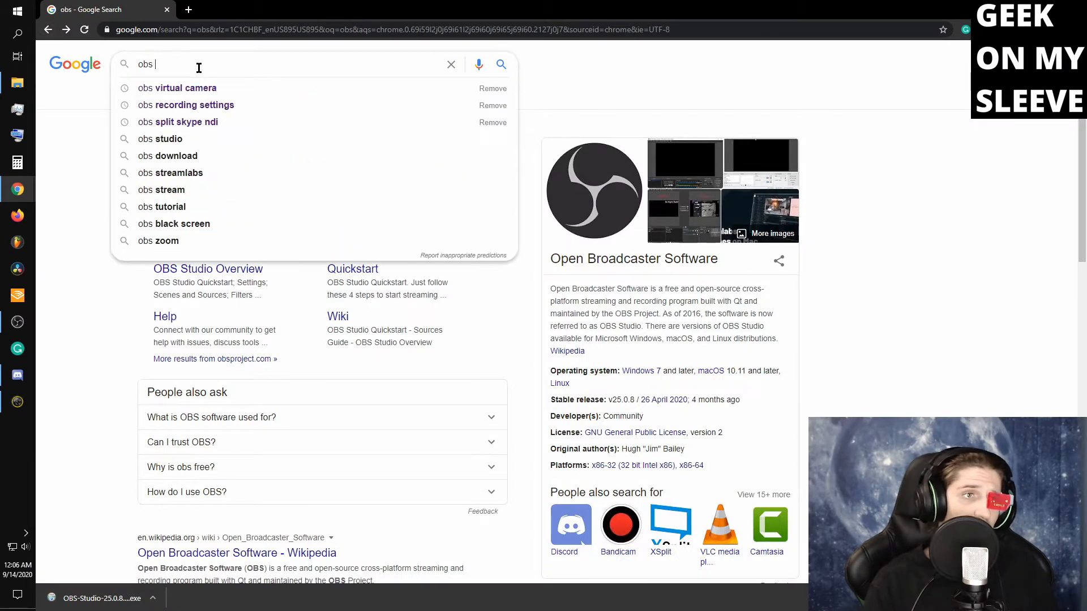
key(Down)
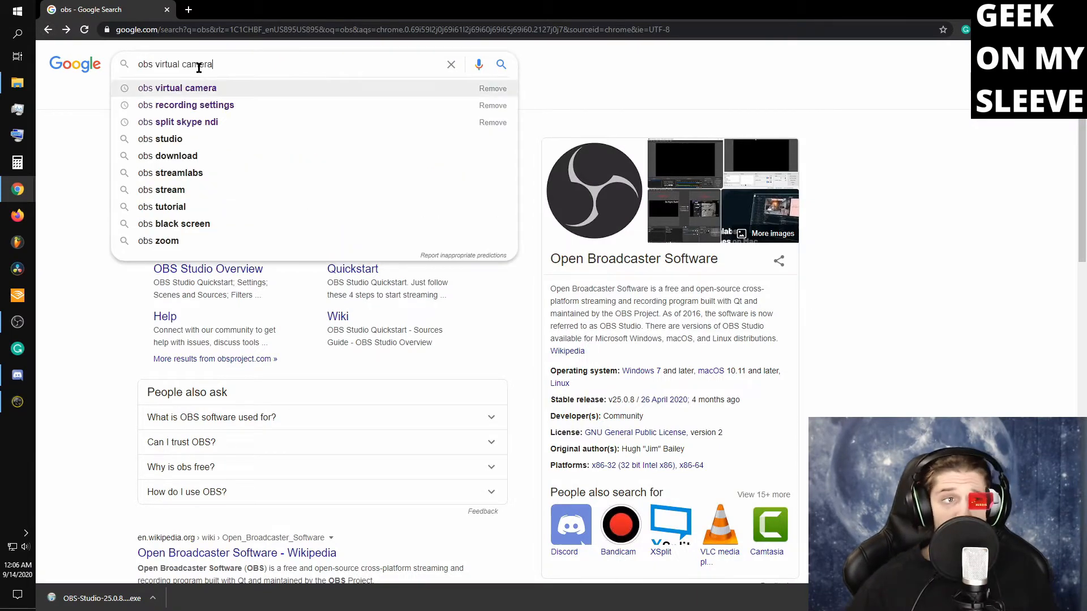
key(Return)
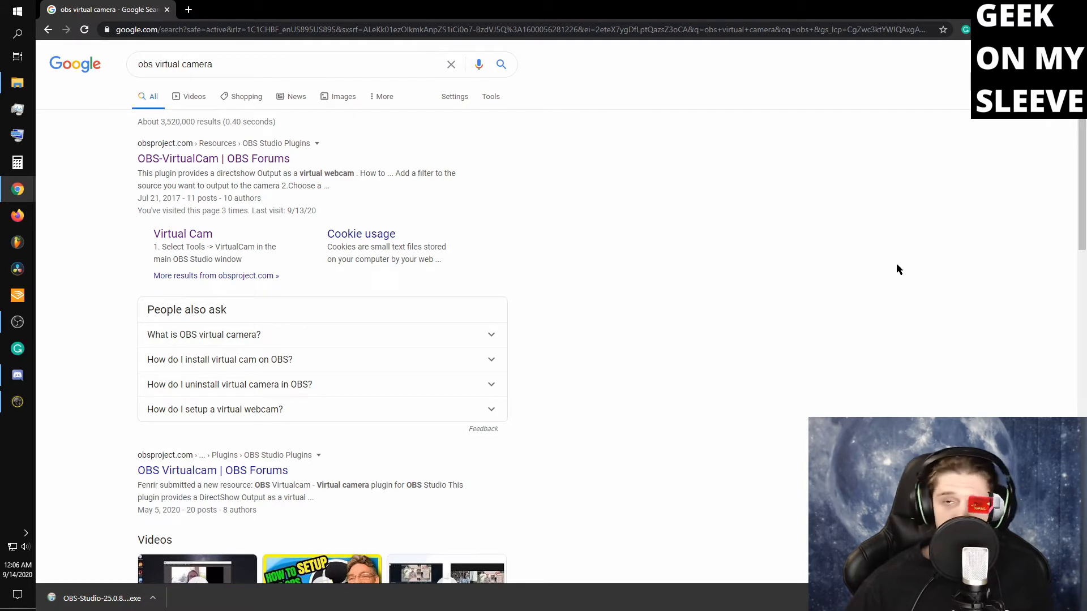
click(245, 159)
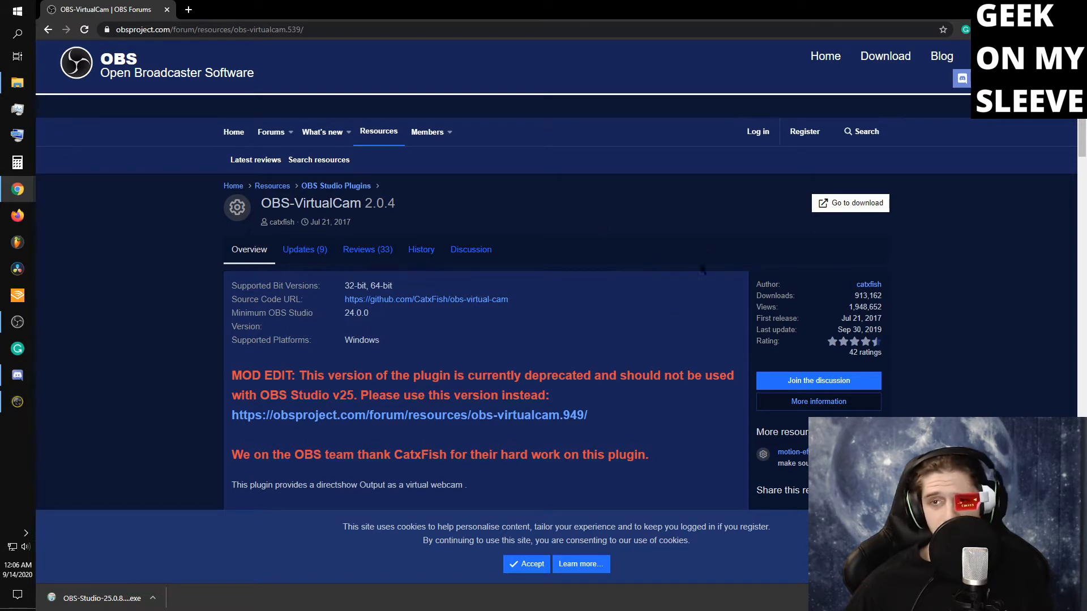
click(860, 206)
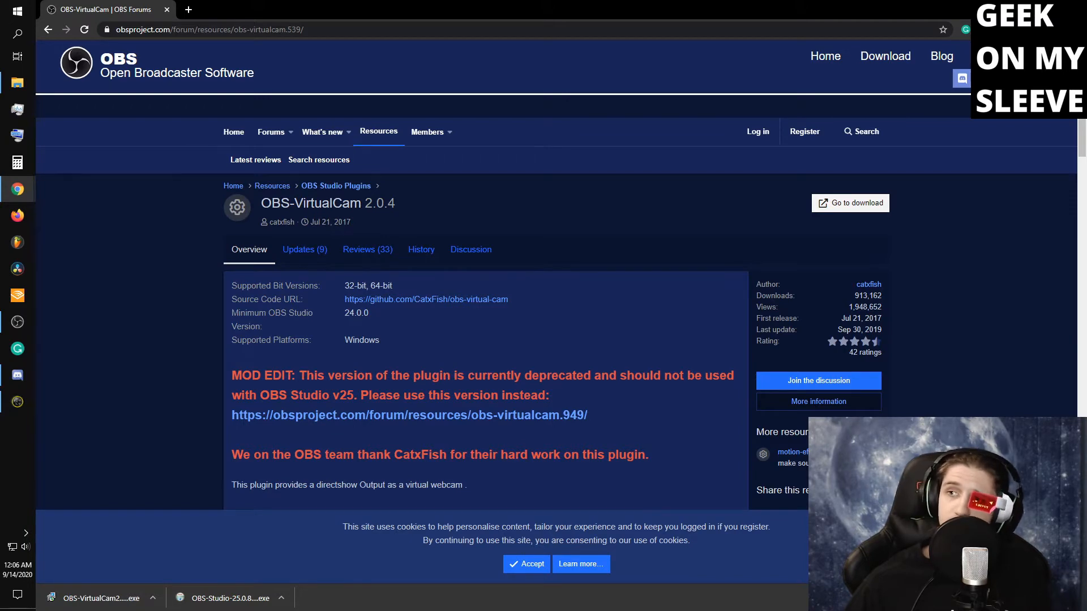
- Bring OBS back onto this display and examine the VirtualCam options, target camera and buffered frames, leaving the settings as they are
drag(1086, 227, 815, 0)
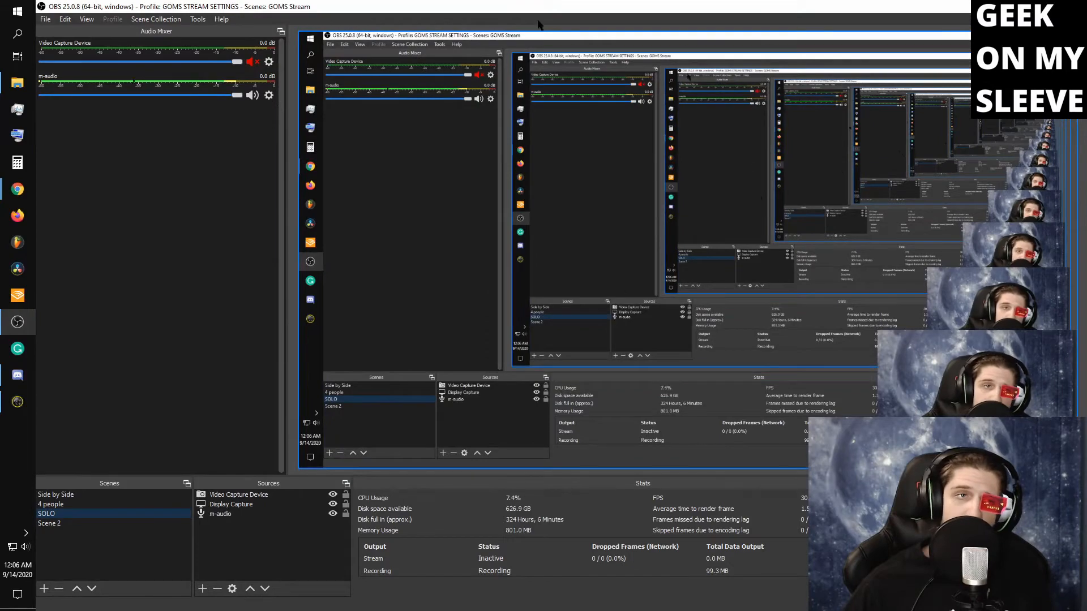
drag(457, 8, 582, 0)
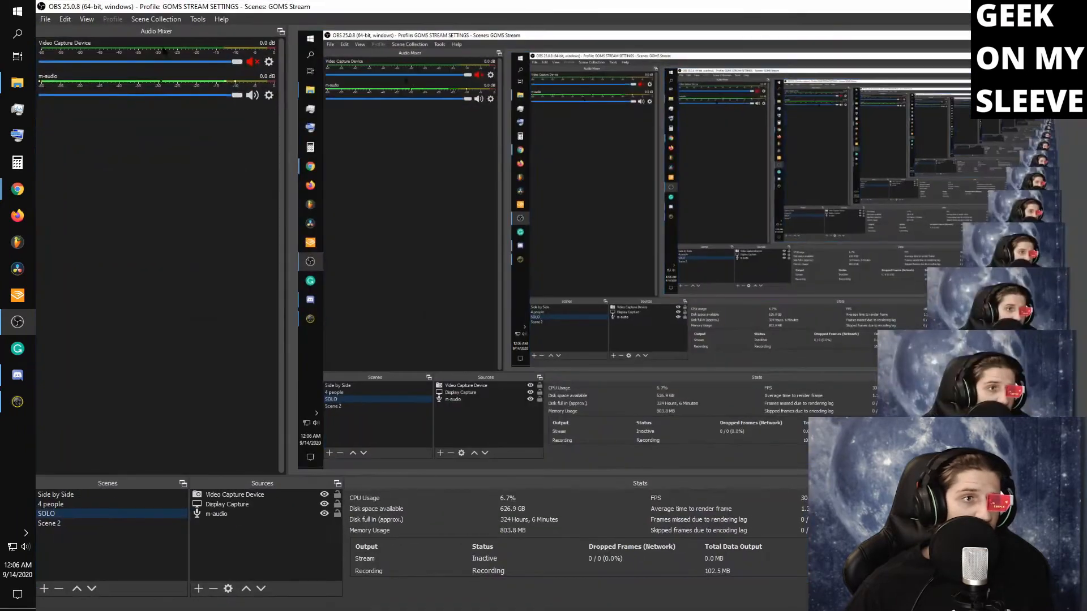
click(198, 19)
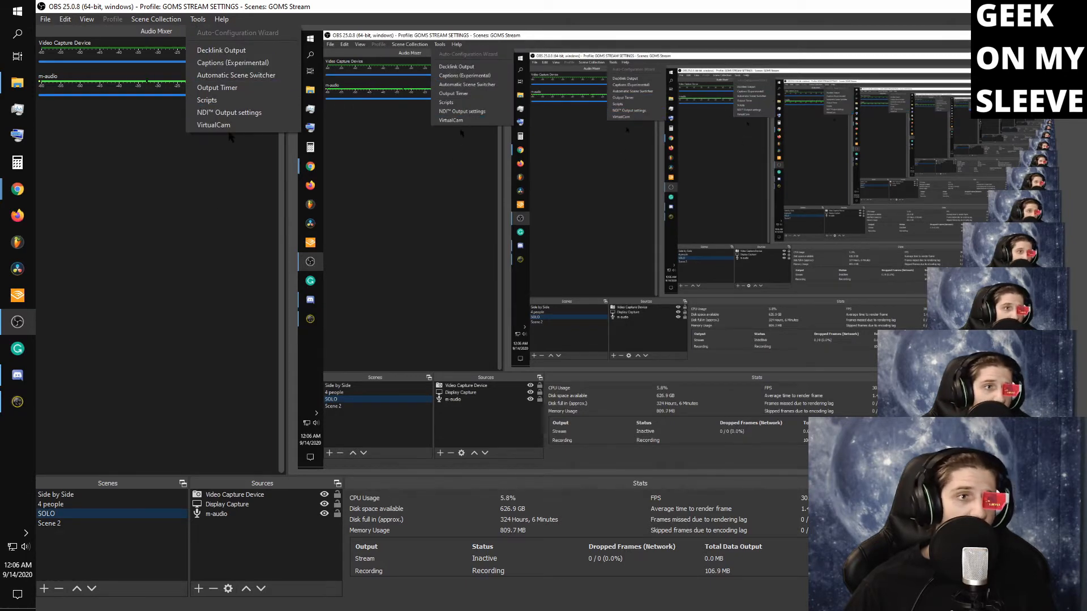
click(229, 126)
drag(346, 210, 285, 101)
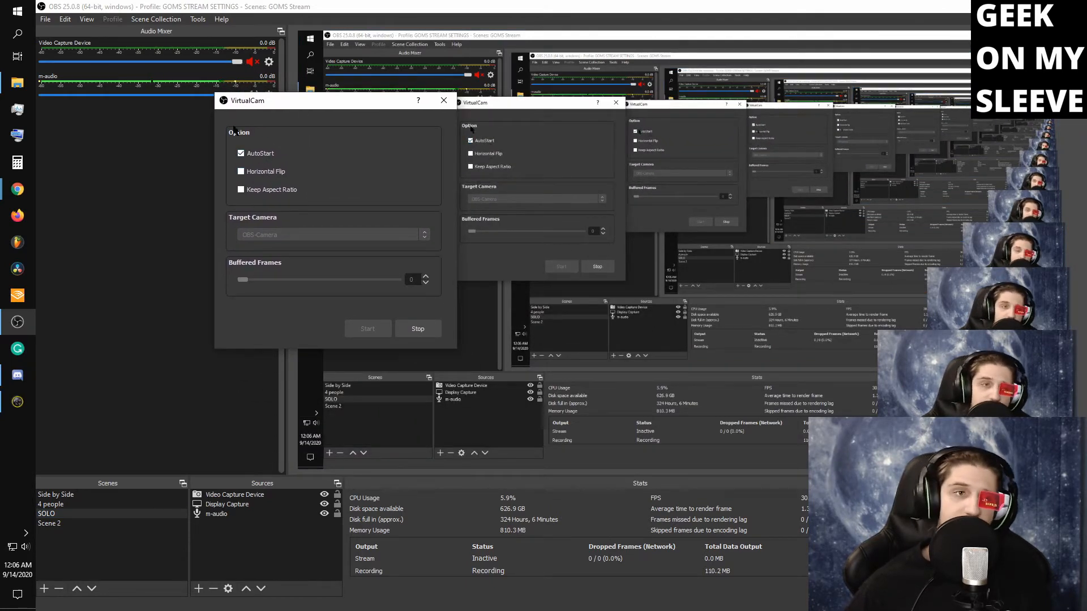
drag(330, 108, 383, 163)
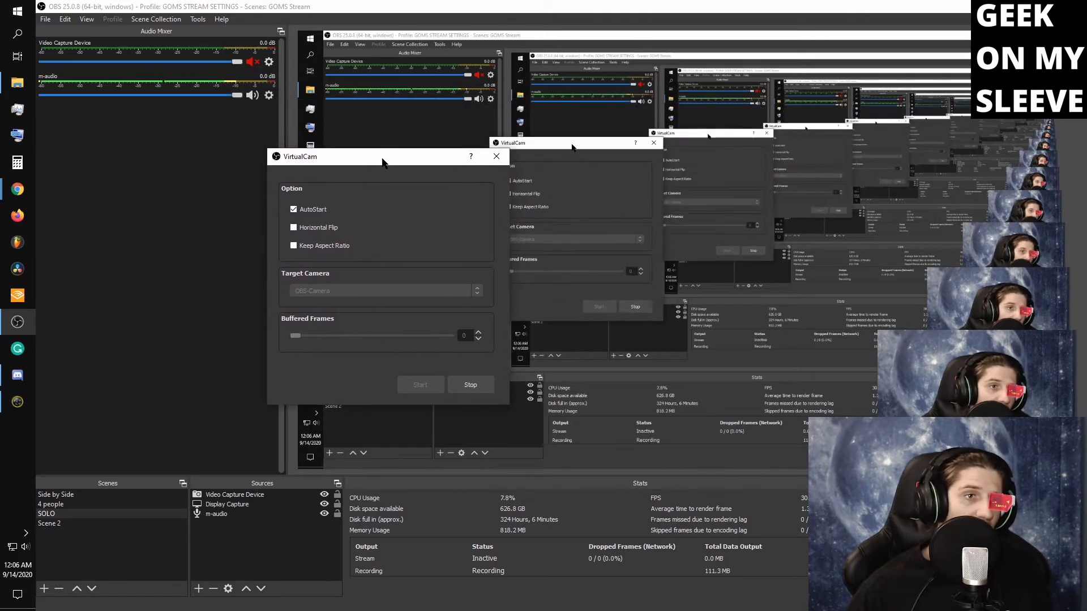
click(502, 159)
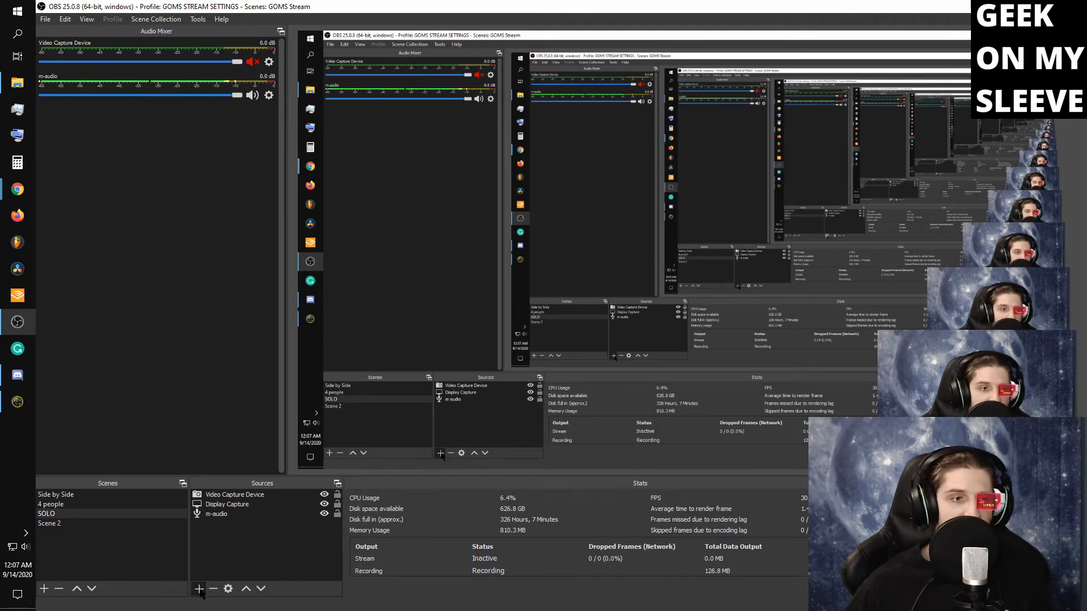
- Review the SOLO scene's sources: Video Capture Device, Display Capture and m-audio
click(199, 589)
click(171, 464)
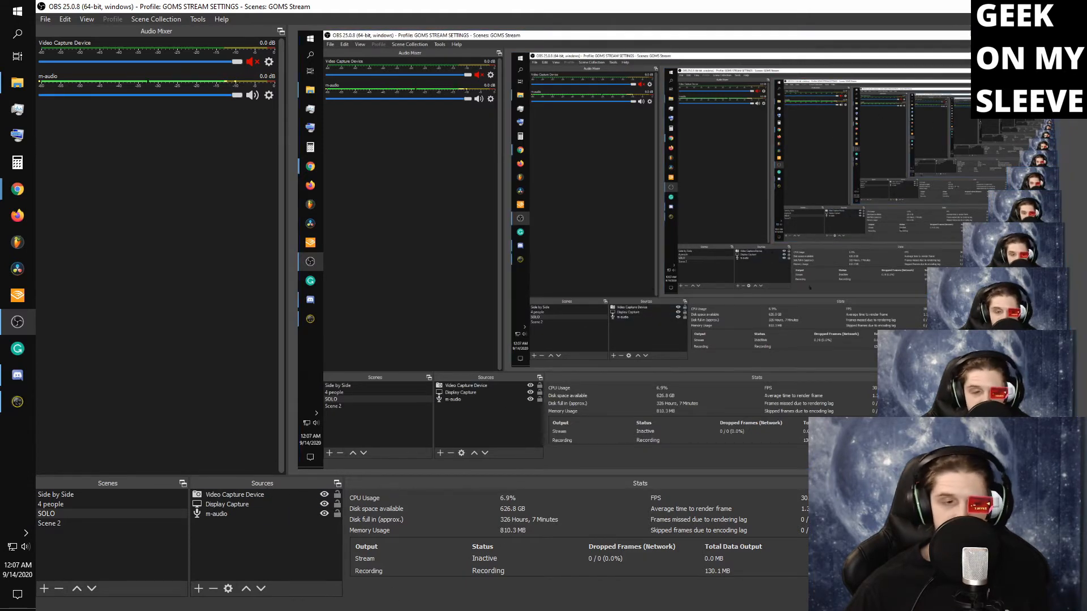
click(245, 496)
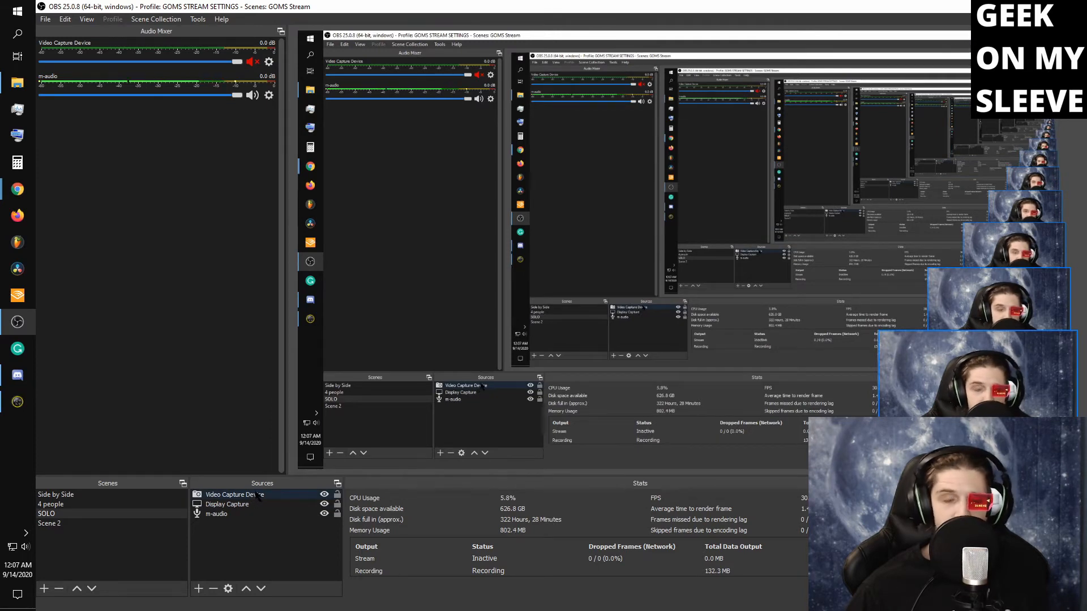
click(252, 505)
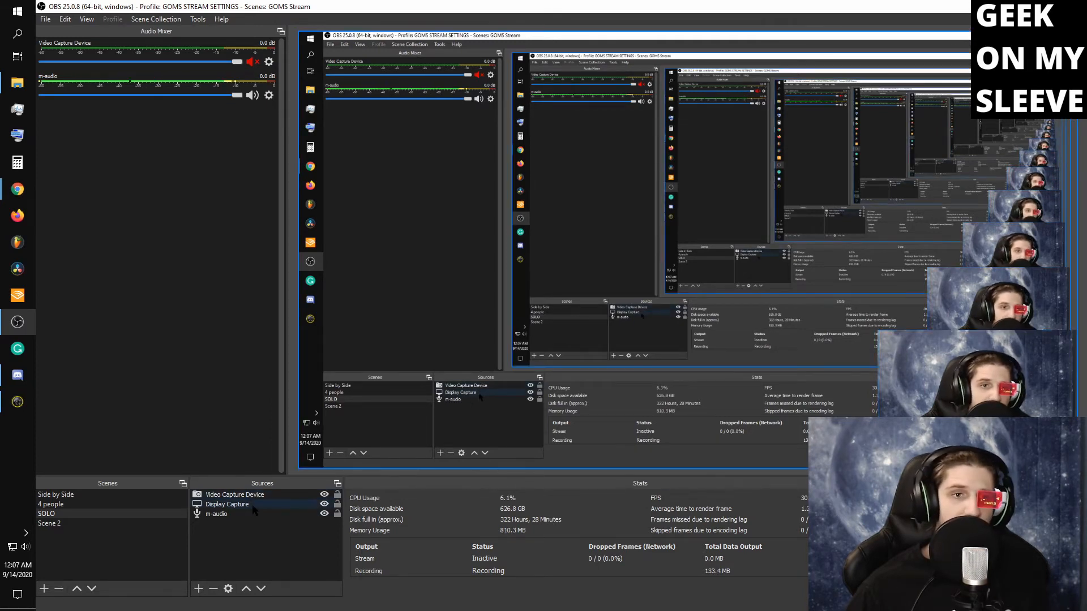
click(245, 515)
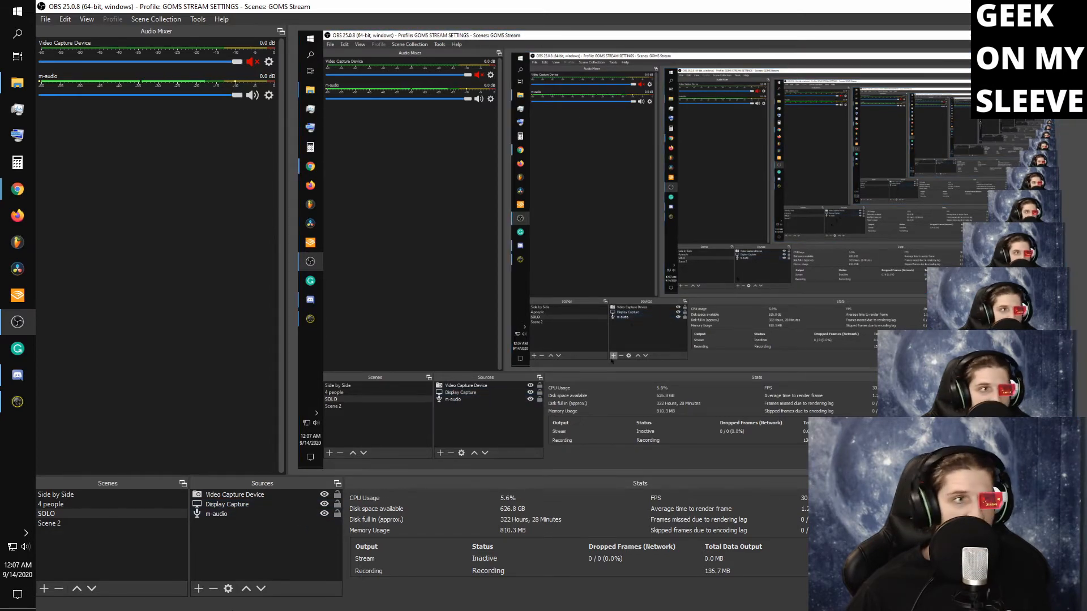
- Add a new, visible Display Capture source to the SOLO scene and open its choice of display
click(198, 590)
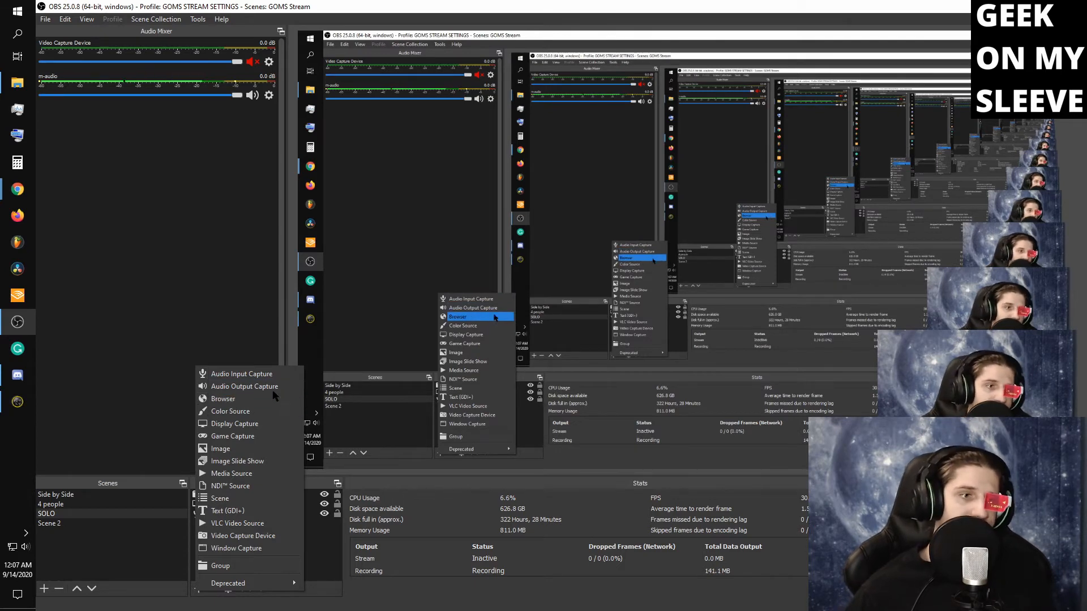
click(279, 426)
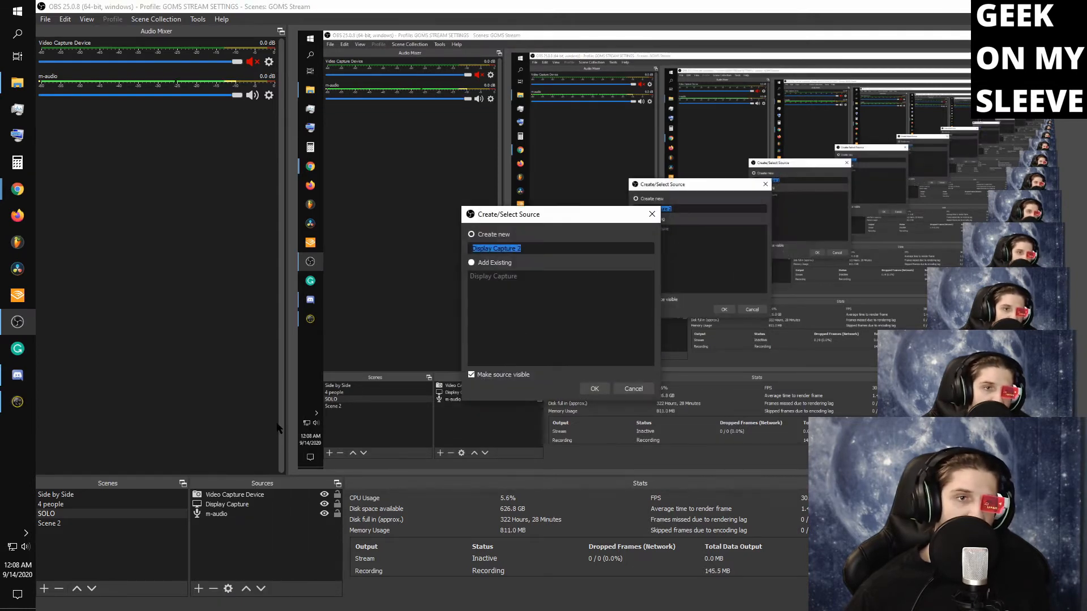
key(alt+Tab)
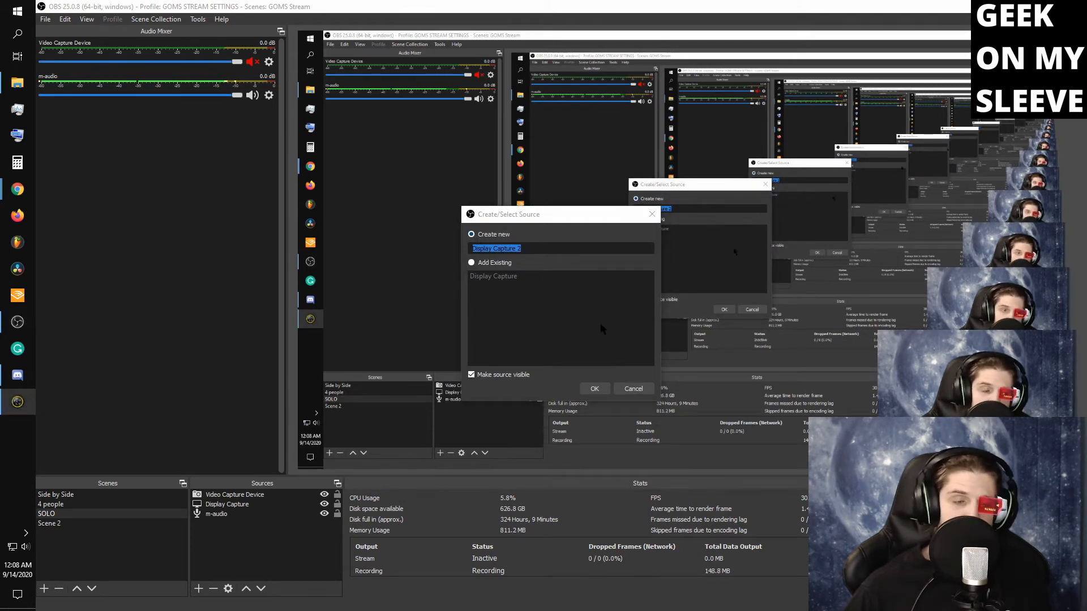
click(595, 390)
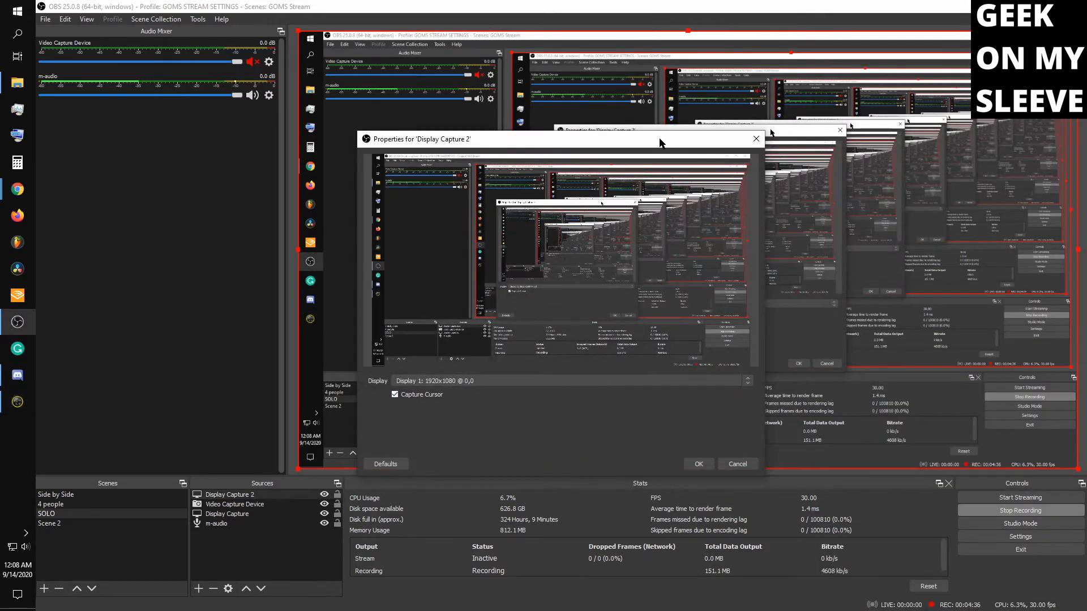
drag(659, 142, 675, 100)
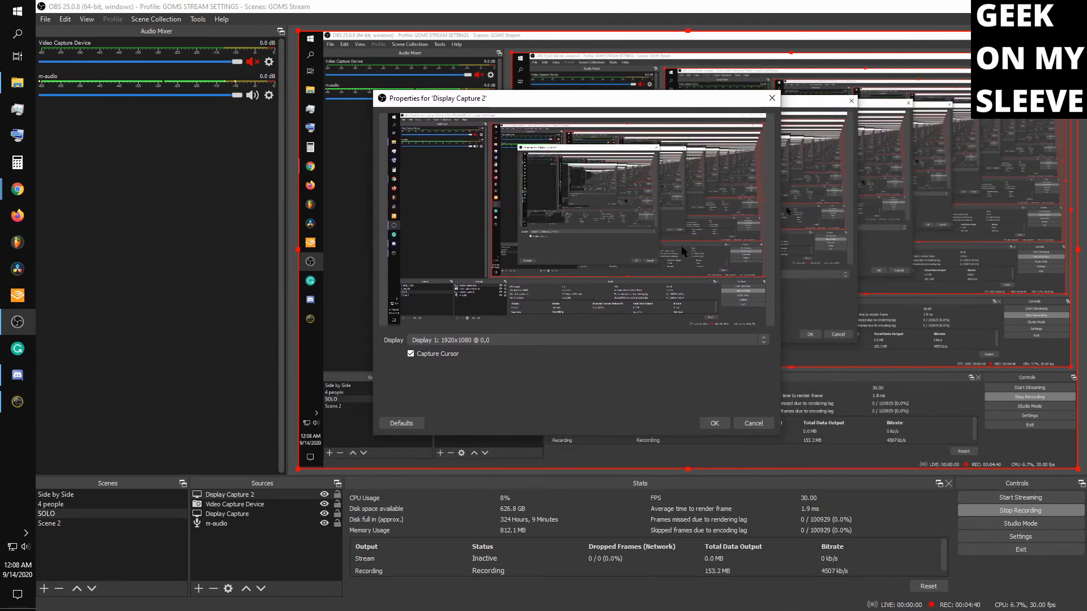
click(547, 340)
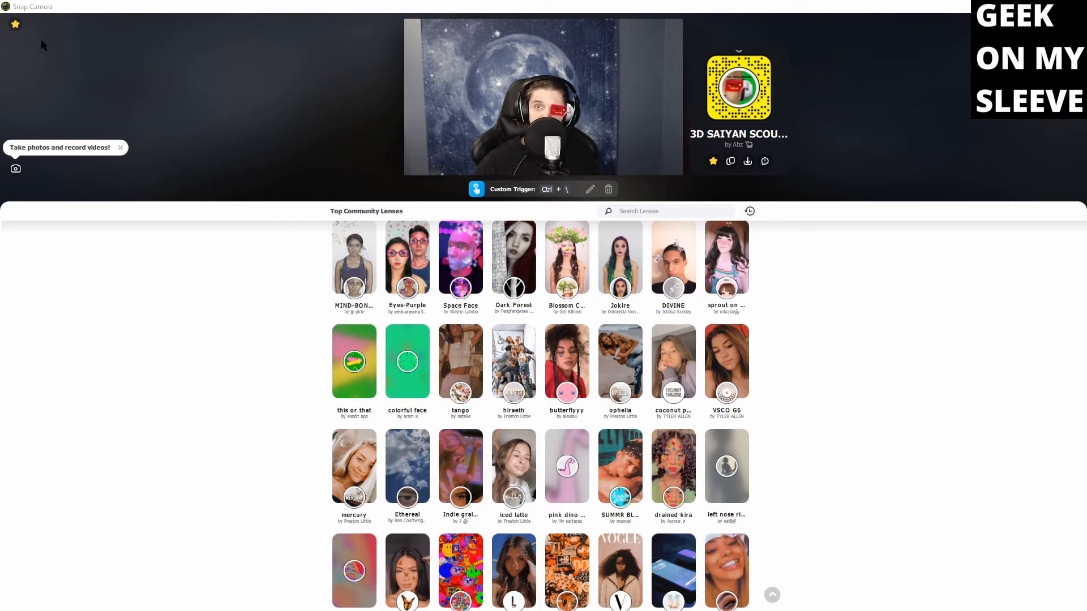
- View the favourite lenses in Snap Camera
click(15, 24)
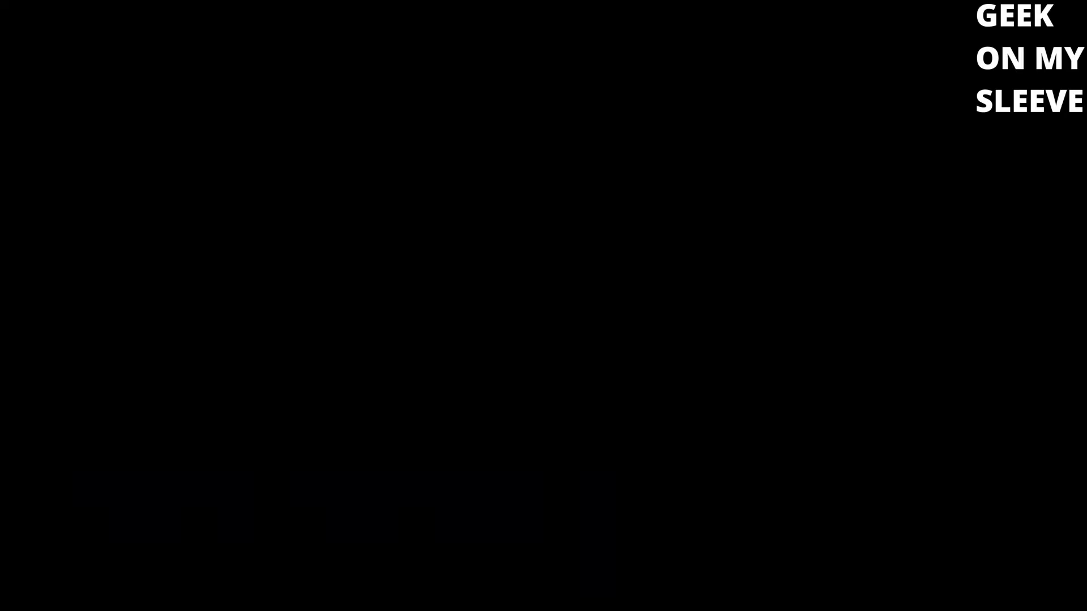
- Make the original Display Capture source visible in OBS and check the canvas and output resolutions in the Video settings
click(323, 514)
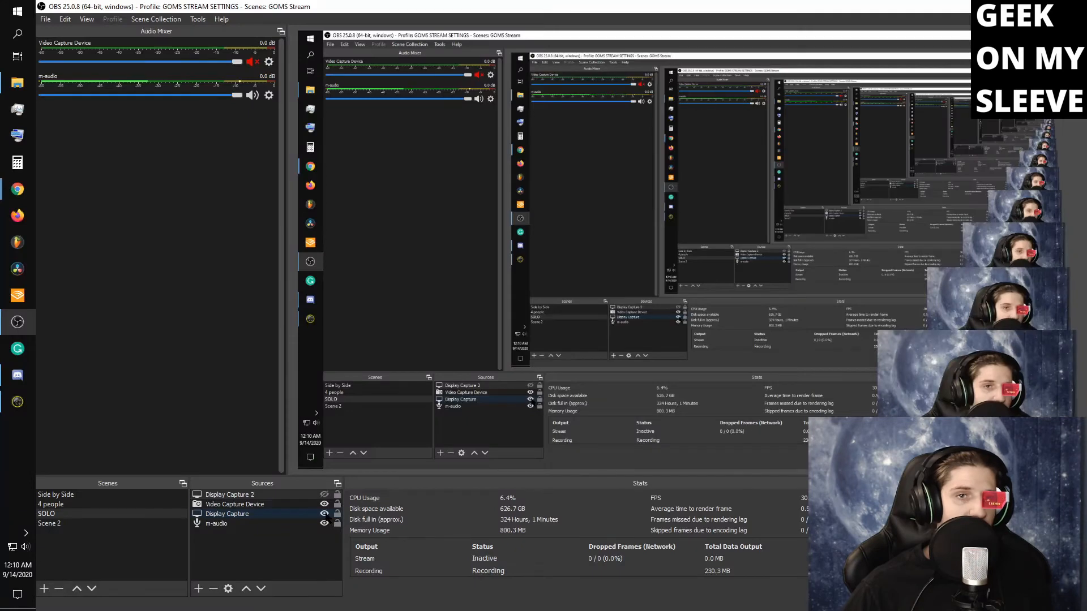
click(50, 21)
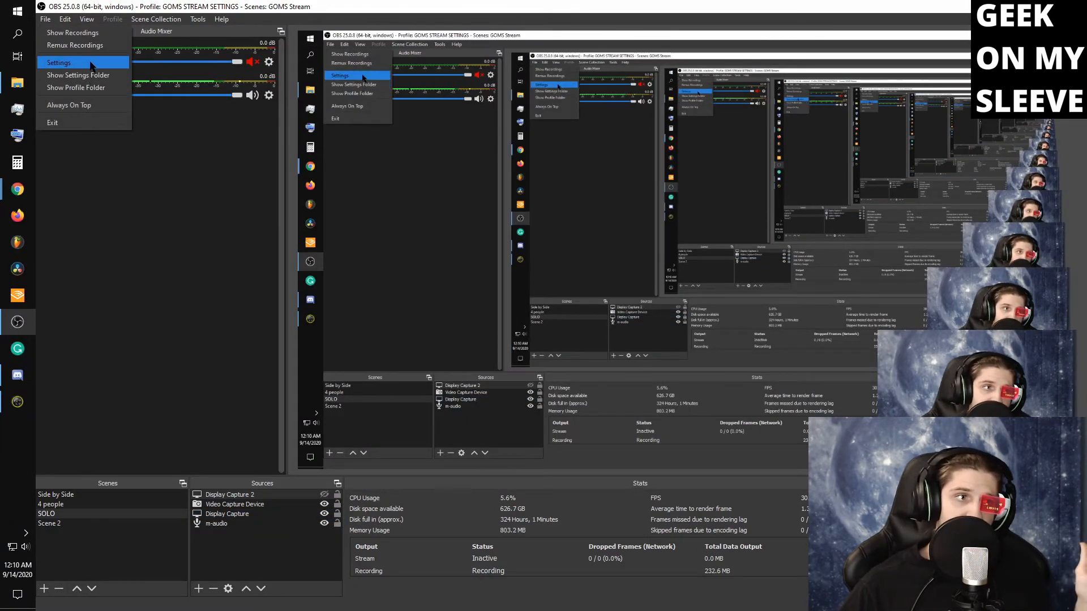
click(71, 64)
click(323, 229)
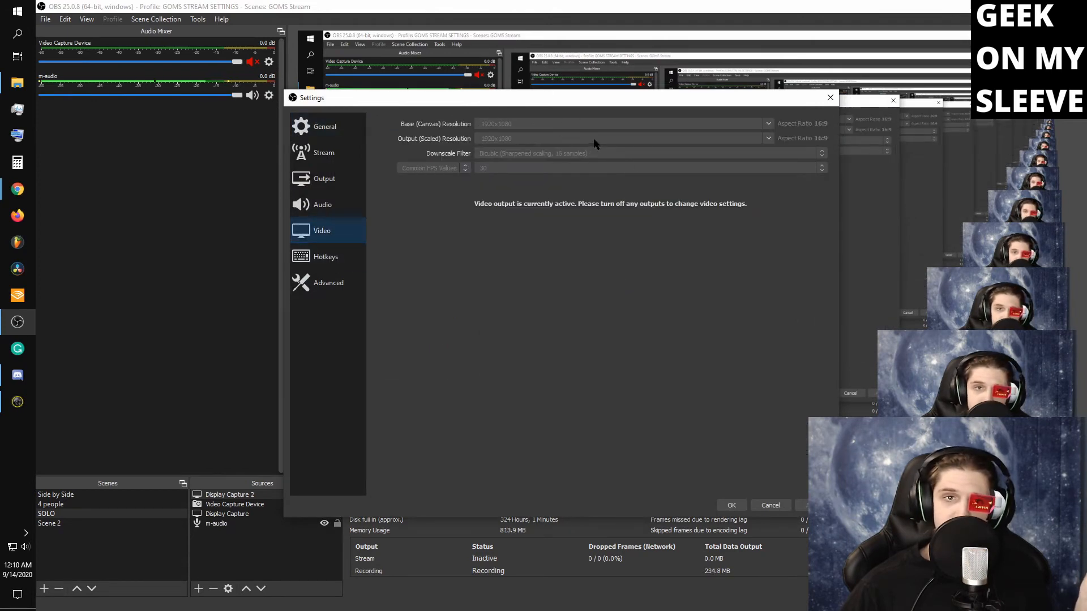
click(731, 505)
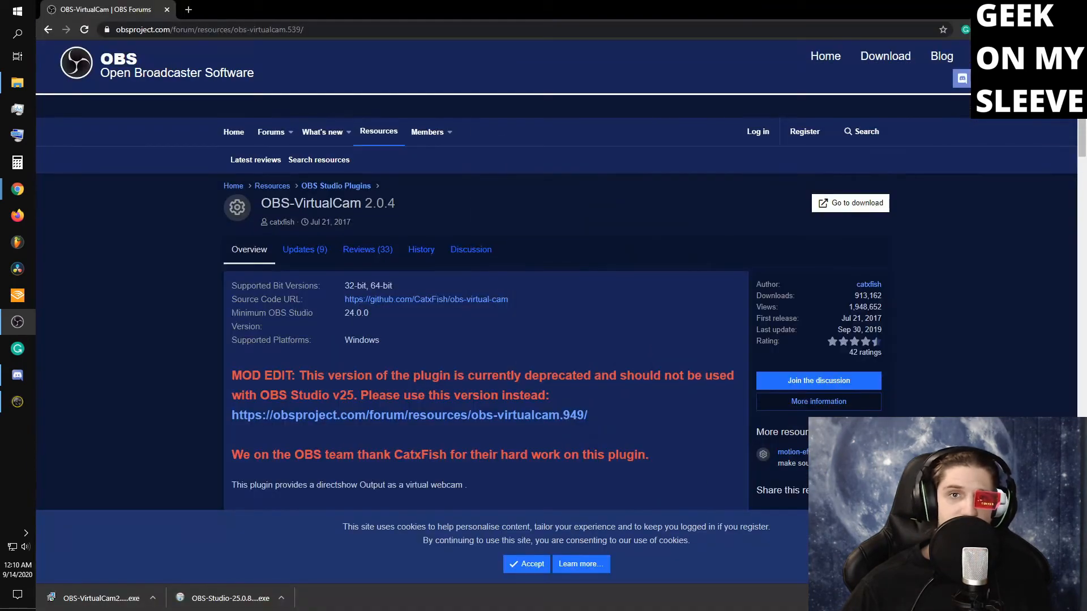
- Clear the browser from the desktop and switch to Discord's Voice & Video settings
click(1074, 10)
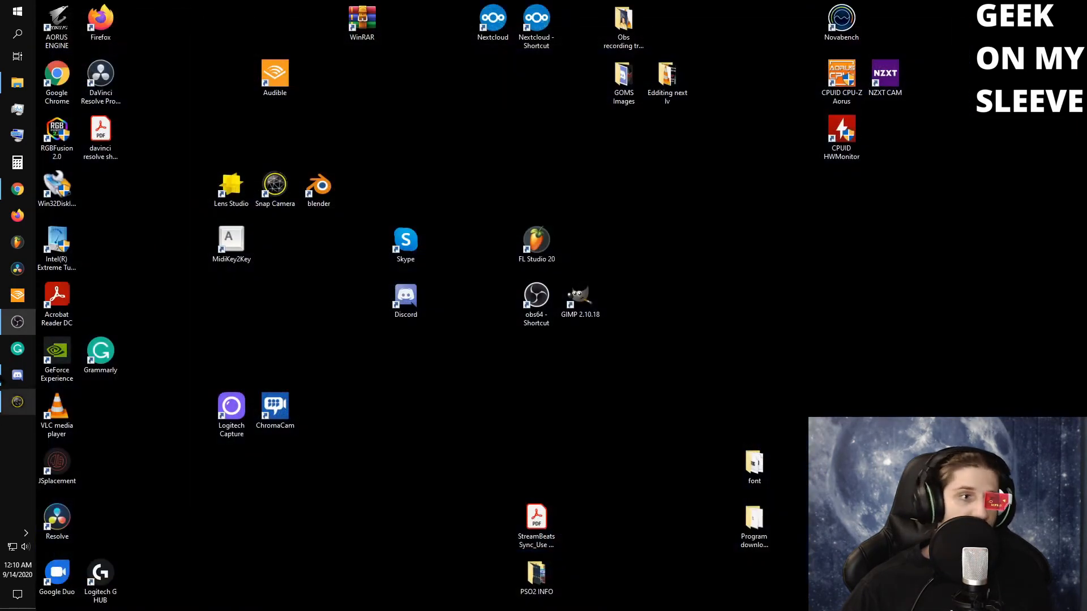
mouse_move(16, 383)
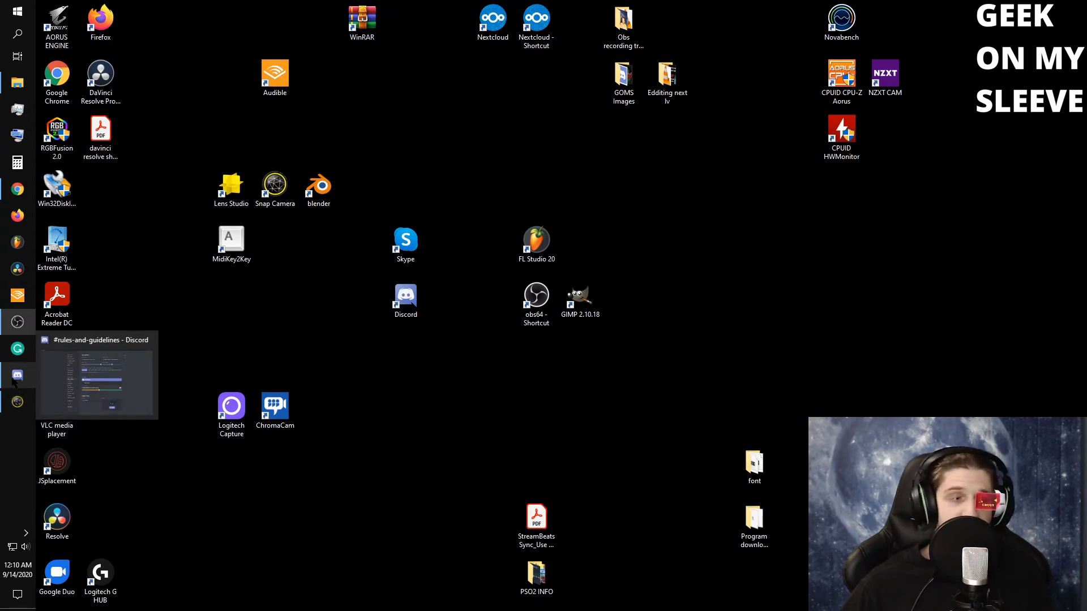
click(15, 382)
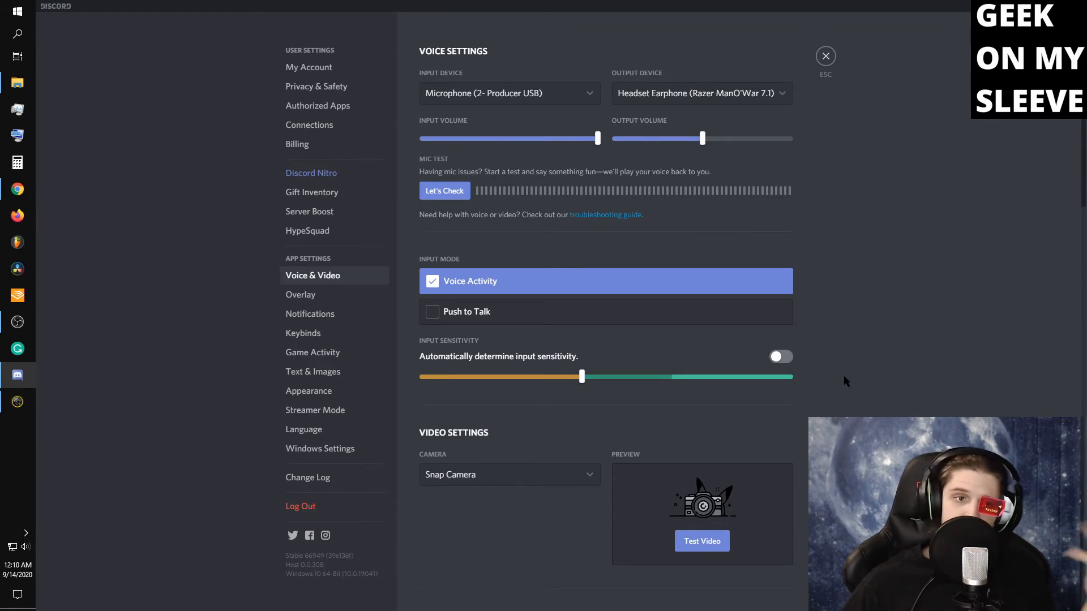
- Set Discord's video camera to OBS-Camera and start the video test preview
click(564, 475)
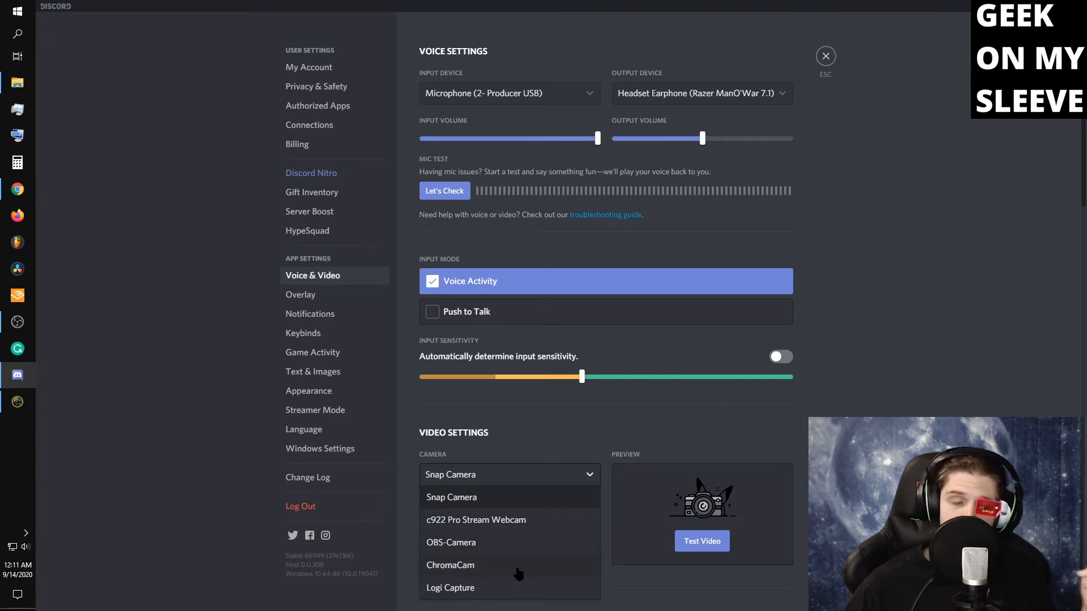
click(494, 547)
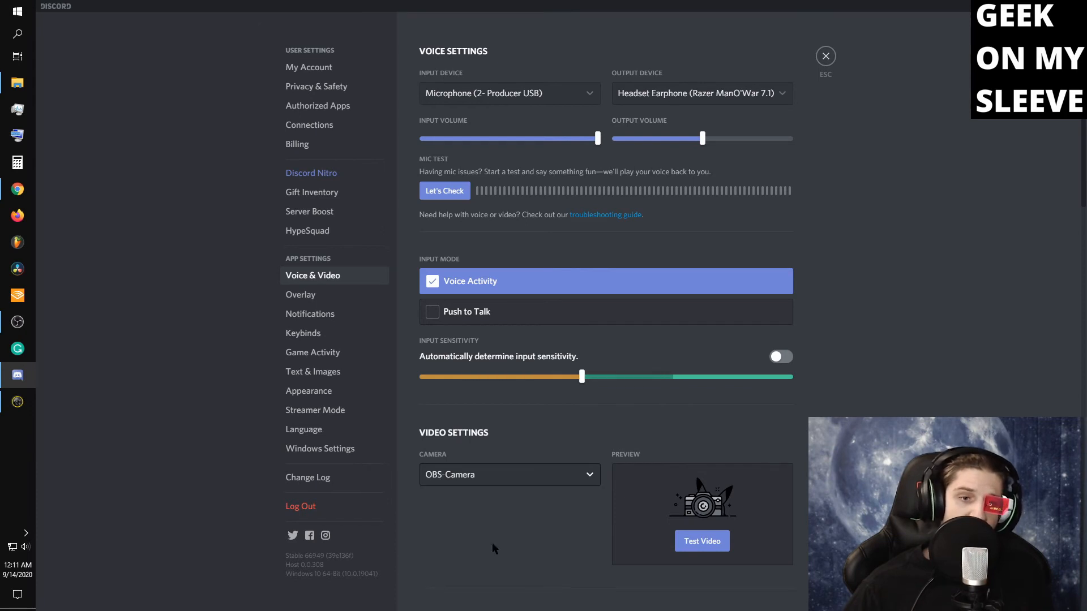
scroll(566, 481, down, 2)
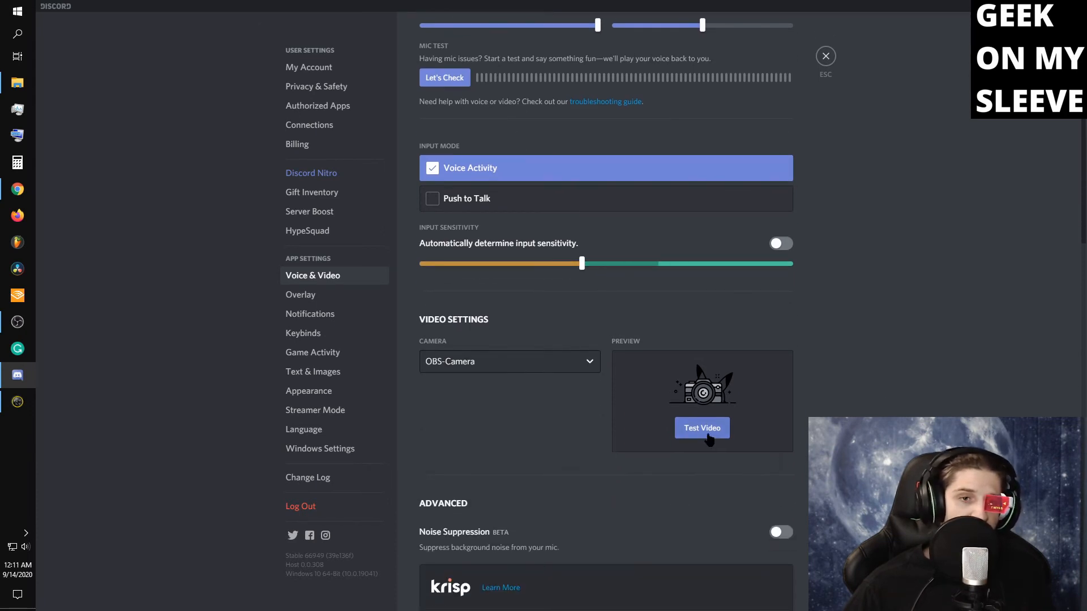
click(701, 430)
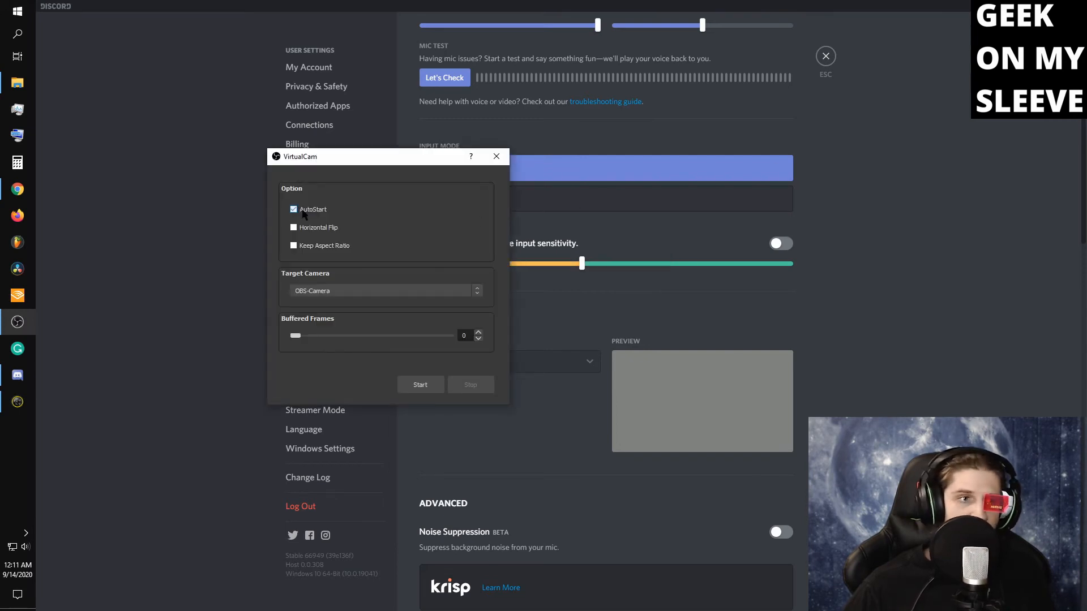
- Start the OBS VirtualCam output with AutoStart enabled and OBS-Camera as the target, and close its dialog
click(420, 385)
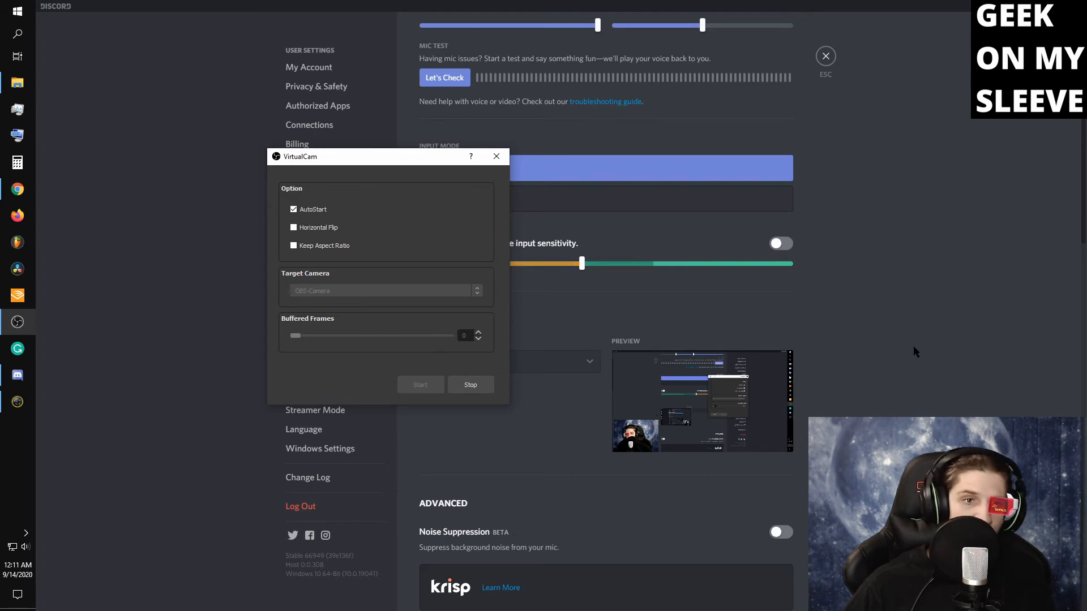
click(951, 319)
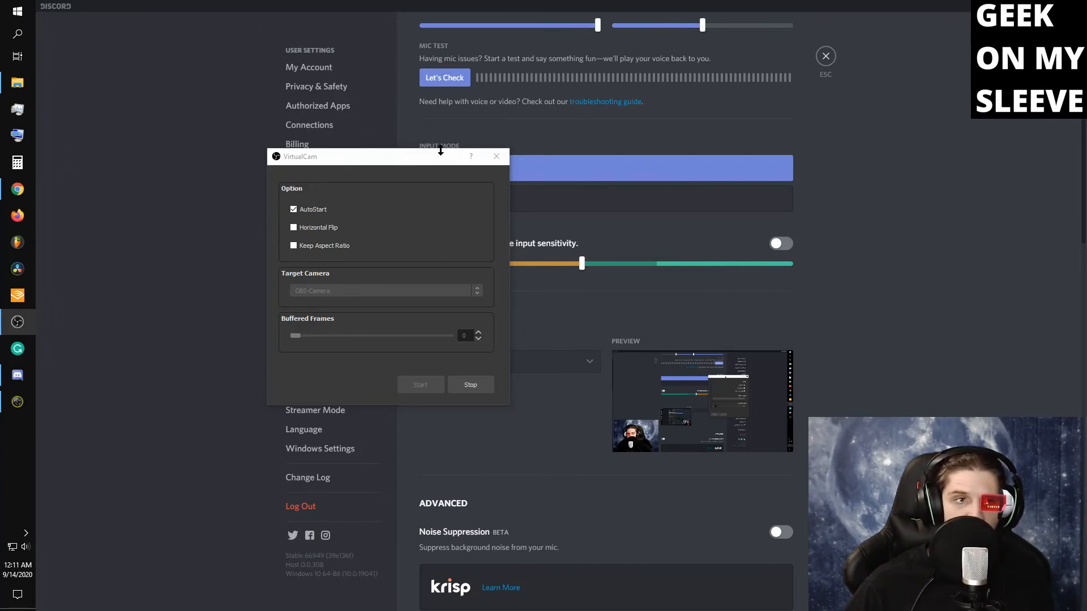
click(496, 157)
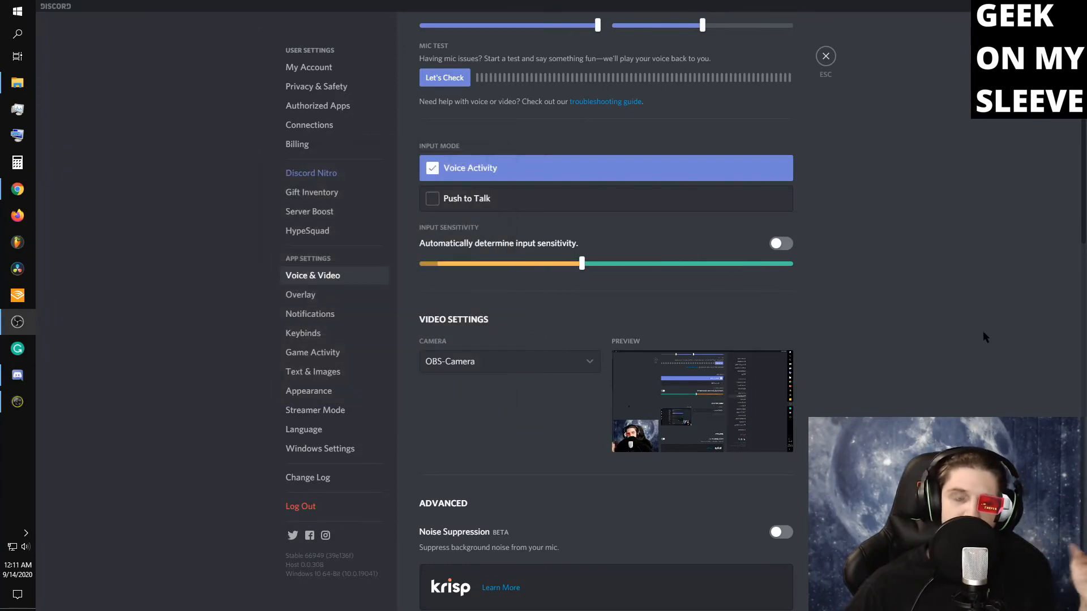